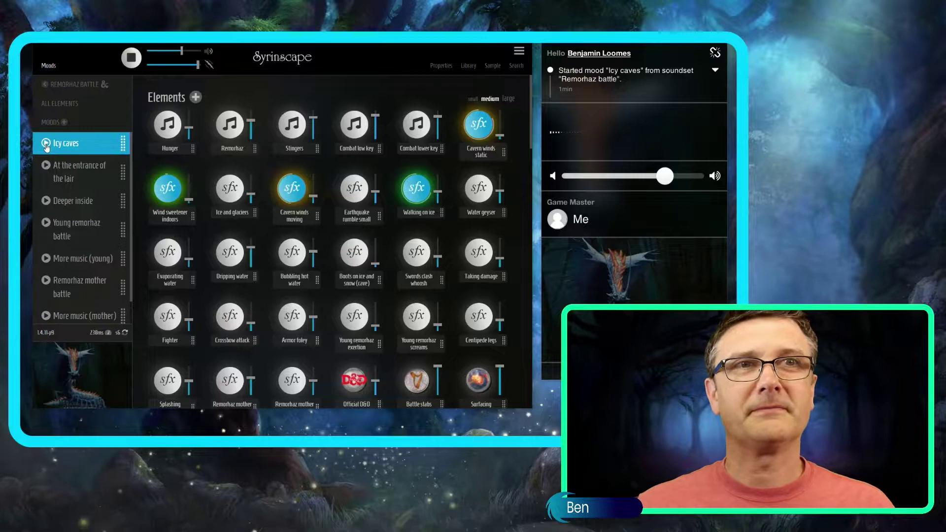
- Start the 'At the entrance of the lair' mood so Hunger music and its sfx play
{"action": "left_click", "coordinate": [47, 169]}
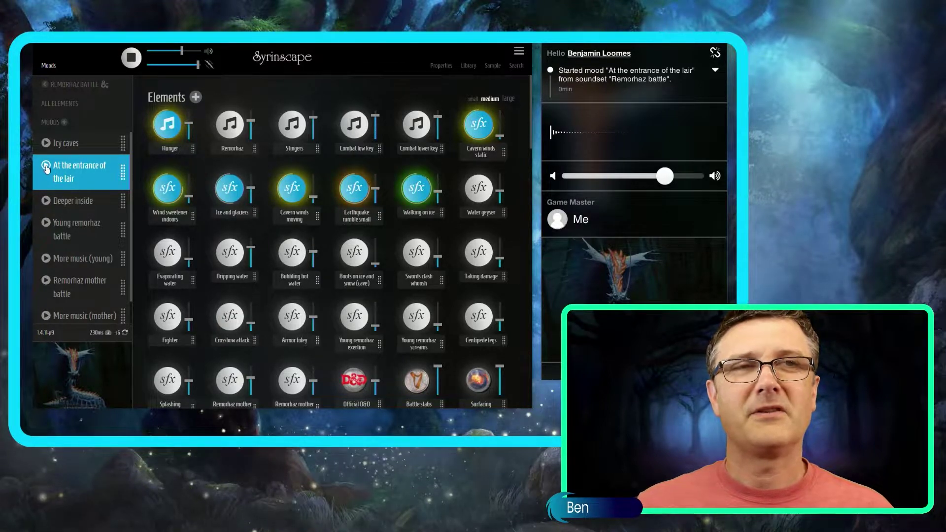
{"action": "left_click", "coordinate": [173, 148]}
{"action": "left_click", "coordinate": [441, 66]}
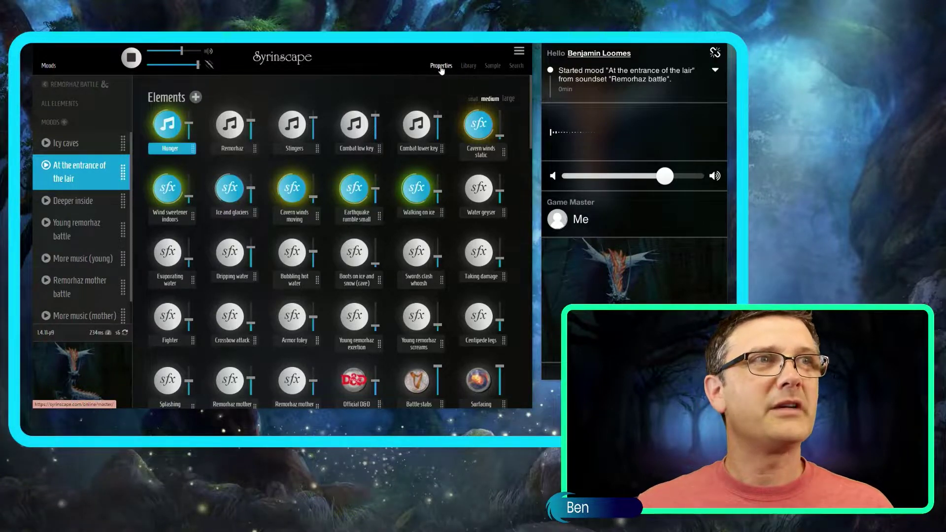
{"action": "left_click", "coordinate": [434, 158]}
{"action": "scroll", "coordinate": [478, 247], "scroll_direction": "down", "scroll_amount": 2}
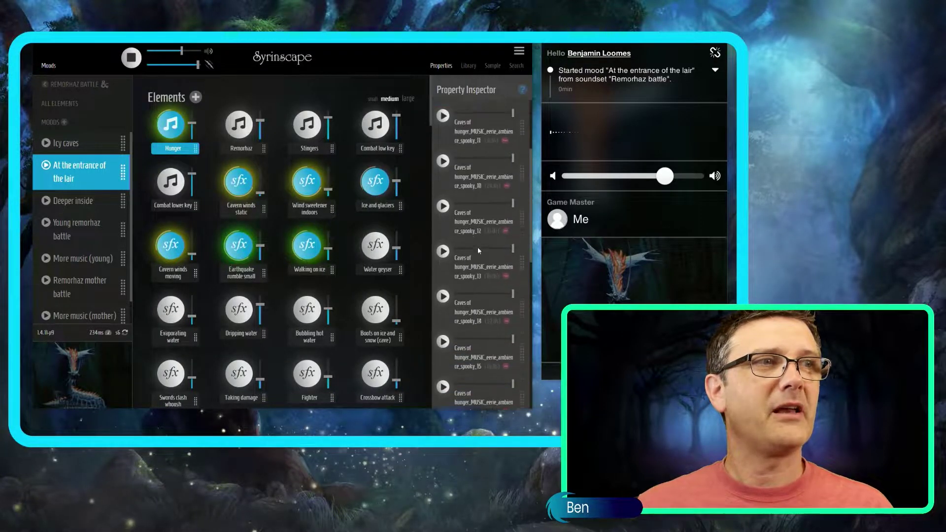
{"action": "scroll", "coordinate": [478, 249], "scroll_direction": "down", "scroll_amount": 3}
{"action": "scroll", "coordinate": [478, 247], "scroll_direction": "up", "scroll_amount": 5}
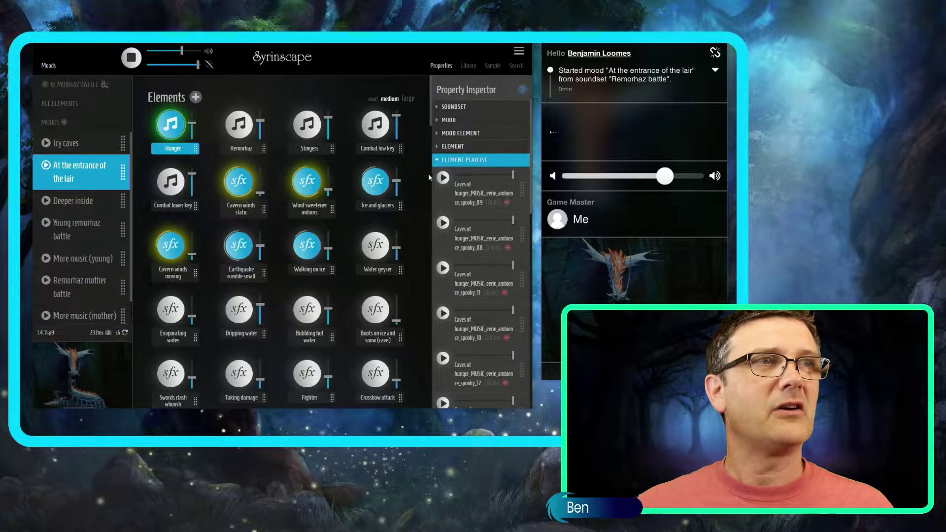
{"action": "left_click", "coordinate": [441, 160]}
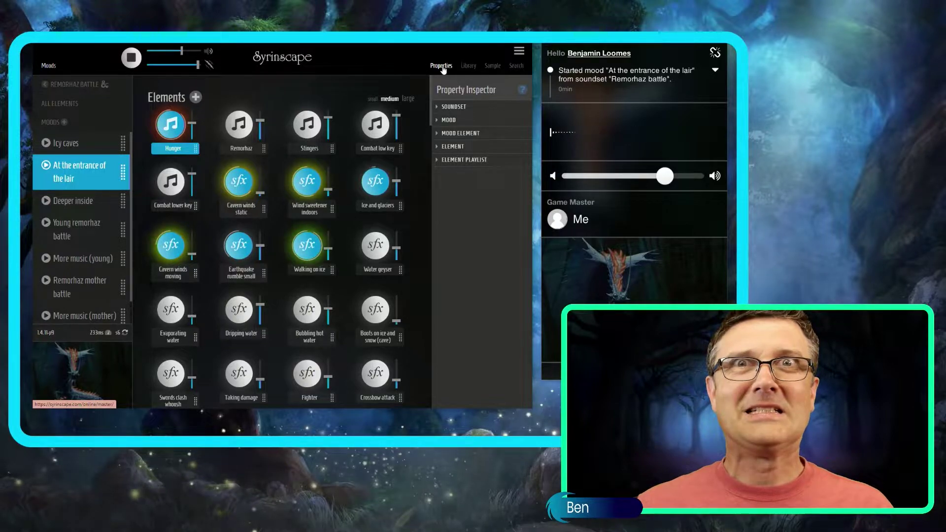
{"action": "left_click", "coordinate": [442, 67]}
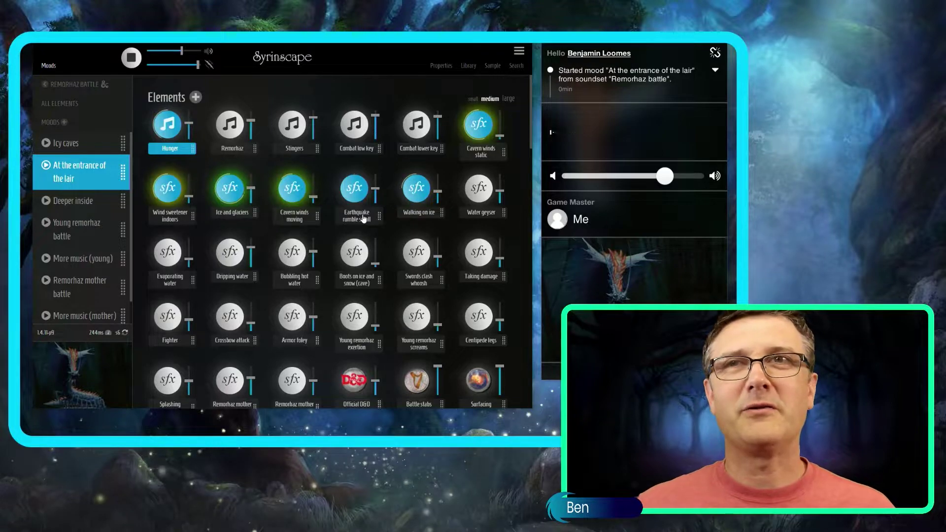
- Start the Deeper inside mood and open the Remorhaz element's properties
{"action": "left_click", "coordinate": [47, 202]}
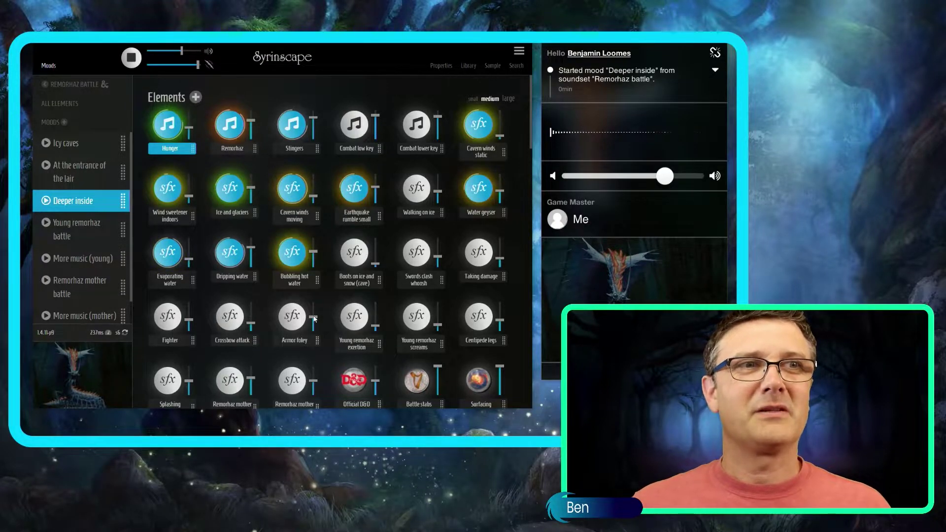
{"action": "left_click", "coordinate": [235, 147]}
{"action": "left_click", "coordinate": [441, 66]}
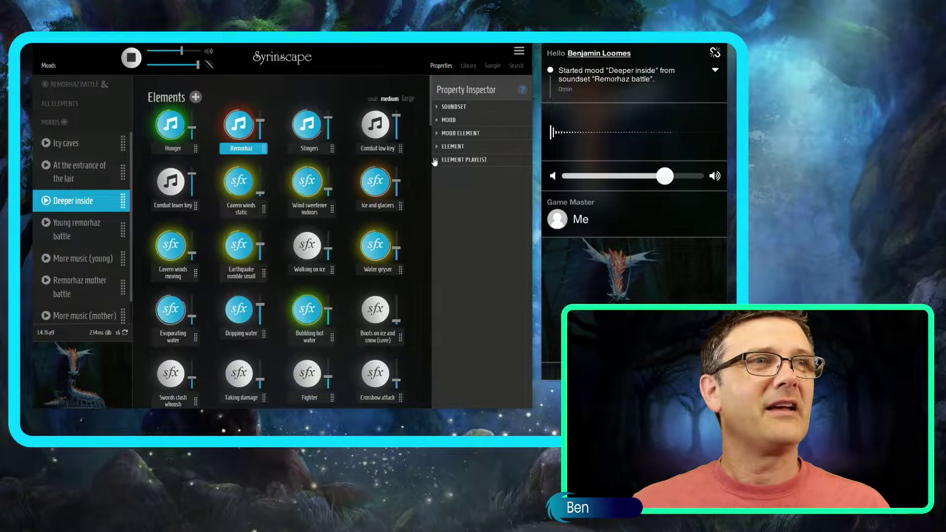
{"action": "left_click", "coordinate": [434, 161]}
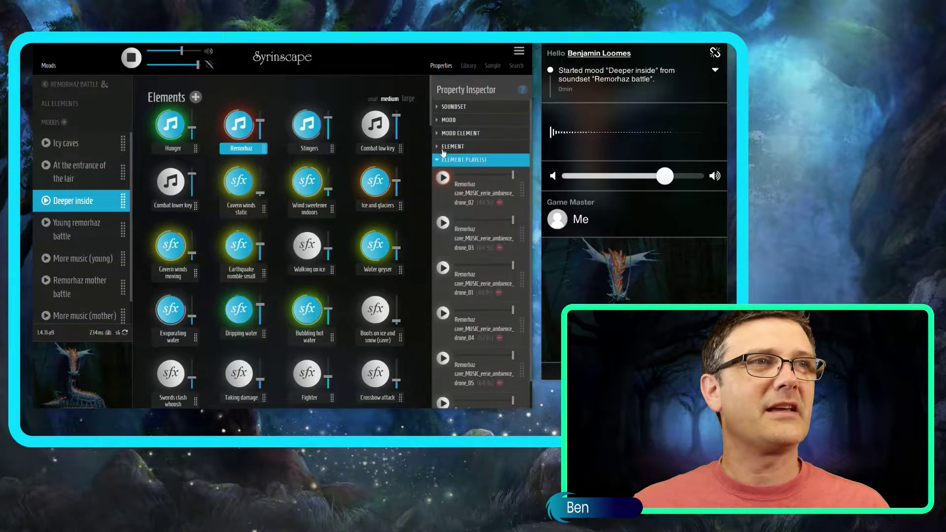
{"action": "left_click", "coordinate": [441, 69]}
{"action": "left_click", "coordinate": [441, 68]}
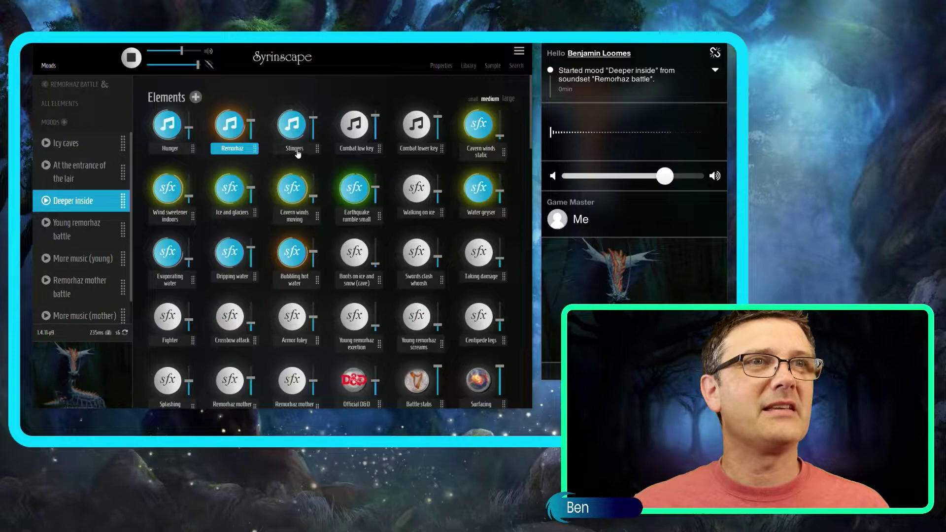
{"action": "left_click", "coordinate": [294, 150]}
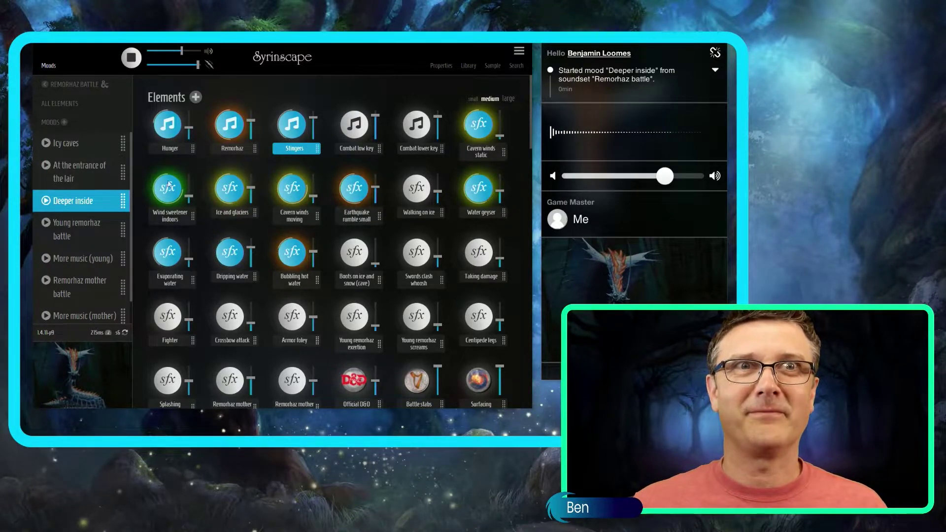
- Start the Young remorhaz battle mood and scroll down to the Global Oneshots
{"action": "left_click", "coordinate": [47, 223]}
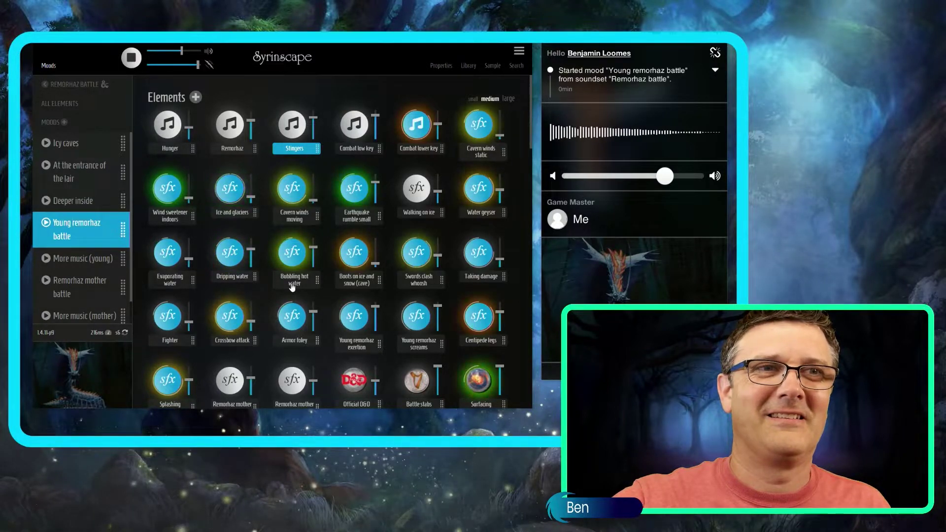
{"action": "scroll", "coordinate": [292, 286], "scroll_direction": "down", "scroll_amount": 5}
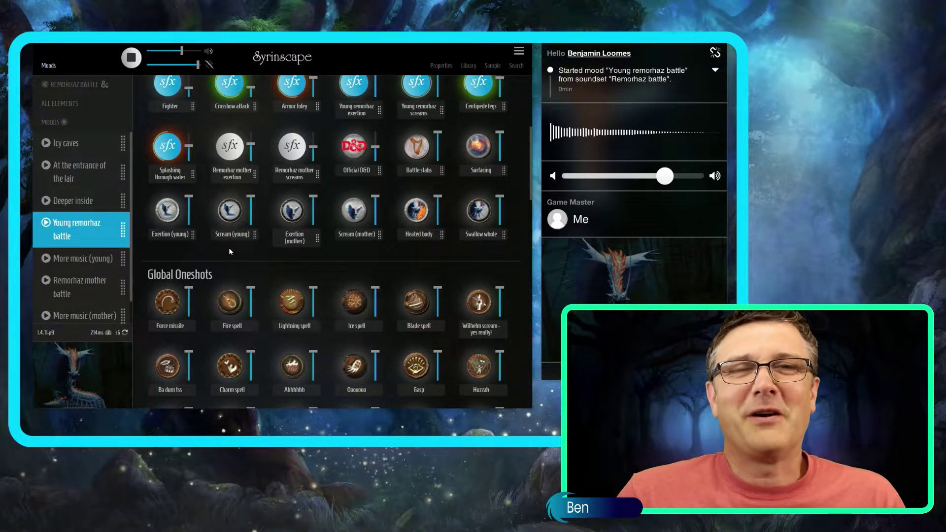
- Start More music (young), firing Scream (young) and Heated body twice each, plus Exertion (young)
{"action": "left_click", "coordinate": [82, 258]}
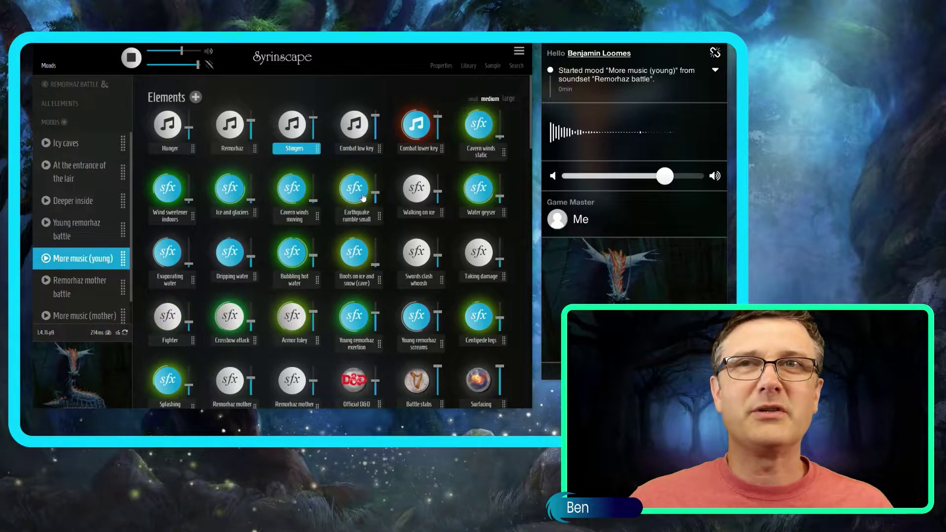
{"action": "scroll", "coordinate": [245, 239], "scroll_direction": "down", "scroll_amount": 5}
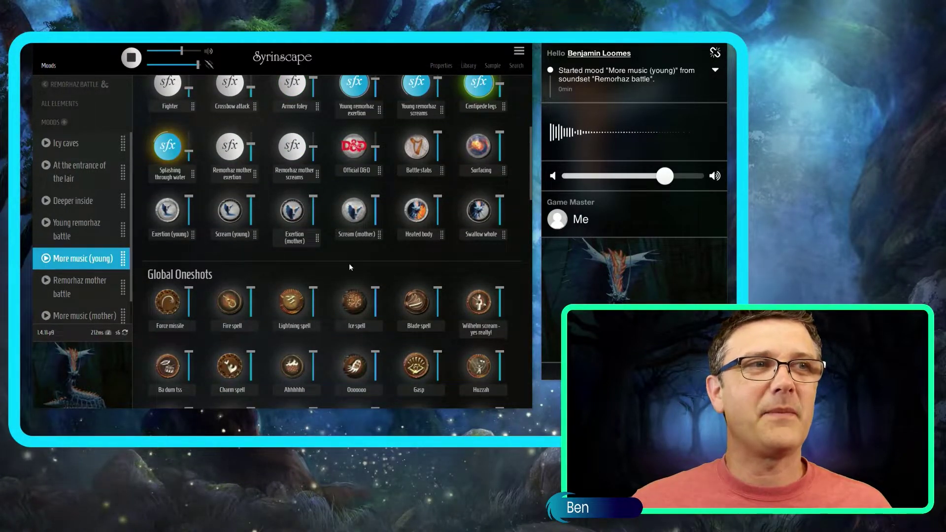
{"action": "left_click", "coordinate": [233, 211]}
{"action": "left_click", "coordinate": [416, 216]}
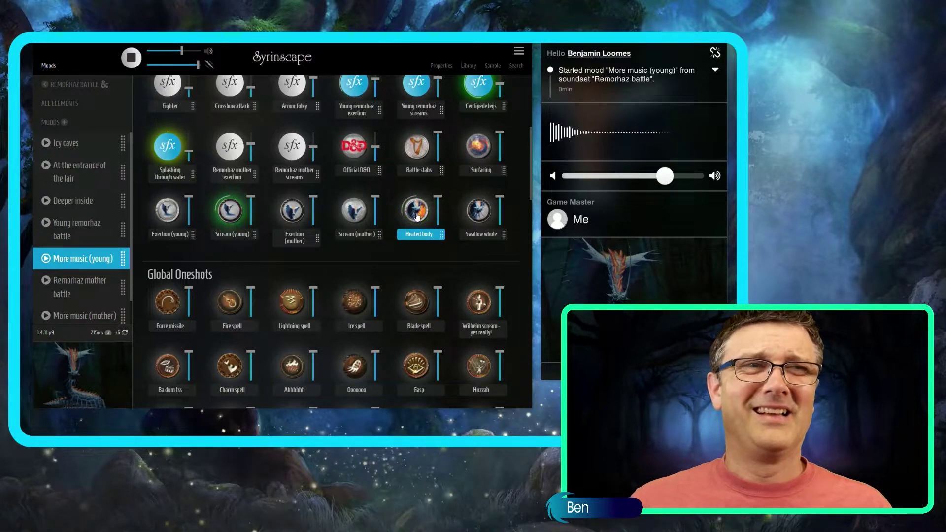
{"action": "left_click", "coordinate": [229, 210]}
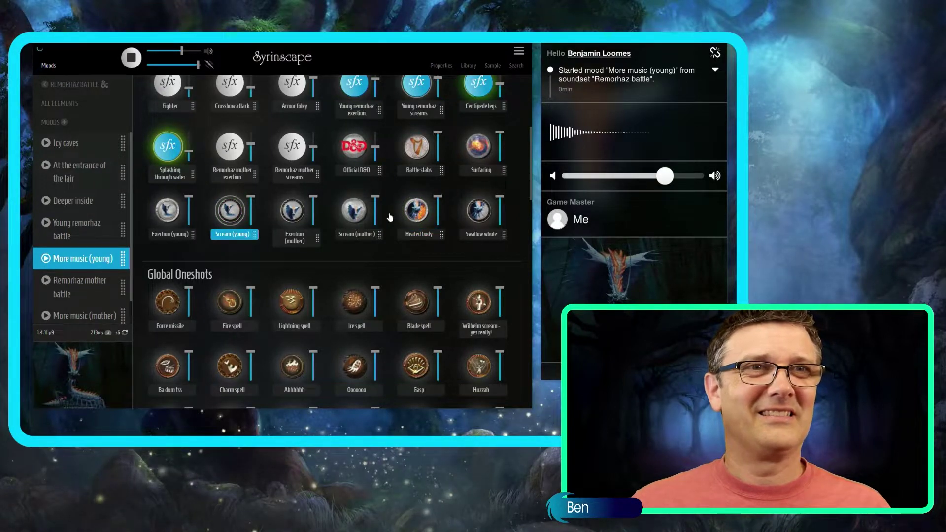
{"action": "left_click", "coordinate": [417, 214]}
{"action": "left_click", "coordinate": [186, 231]}
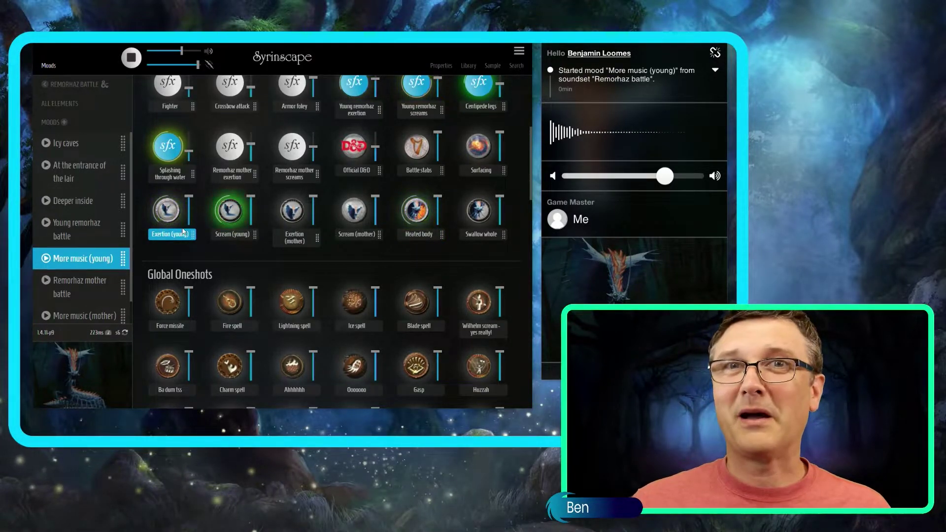
{"action": "scroll", "coordinate": [122, 230], "scroll_direction": "down", "scroll_amount": 1}
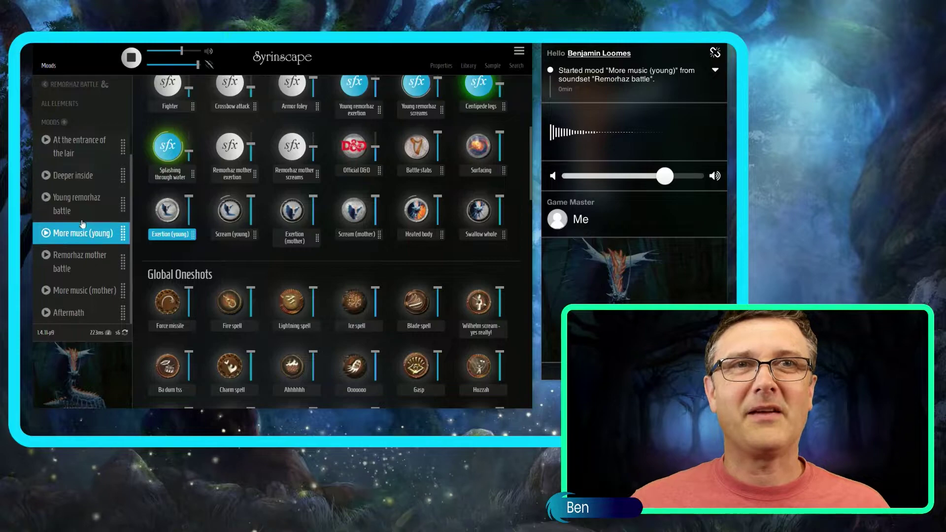
- Switch from Deeper inside to the Remorhaz mother battle mood and fire Battle stabs
{"action": "left_click", "coordinate": [45, 176]}
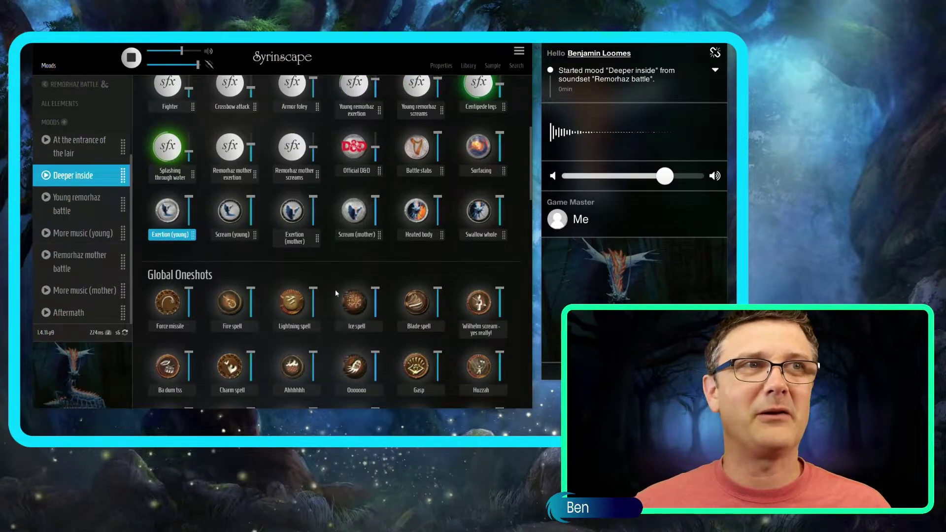
{"action": "scroll", "coordinate": [336, 292], "scroll_direction": "up", "scroll_amount": 1}
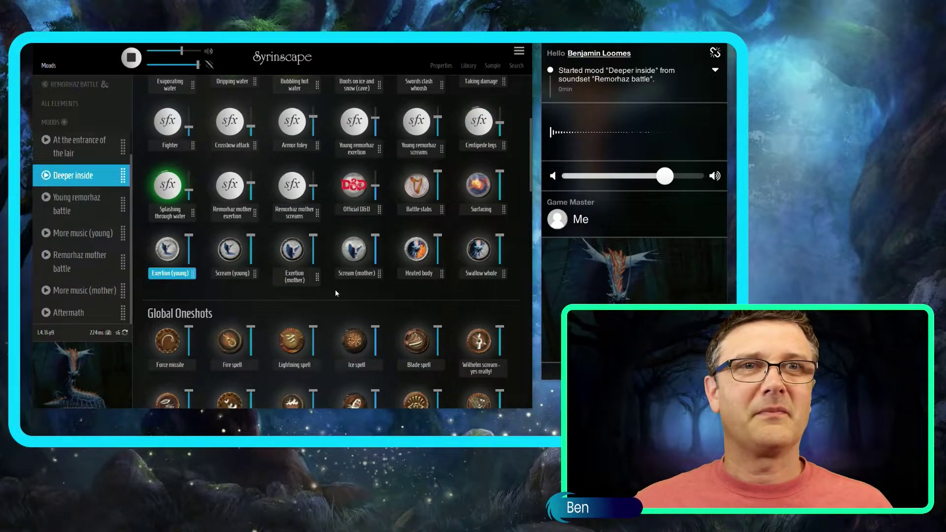
{"action": "left_click", "coordinate": [51, 257]}
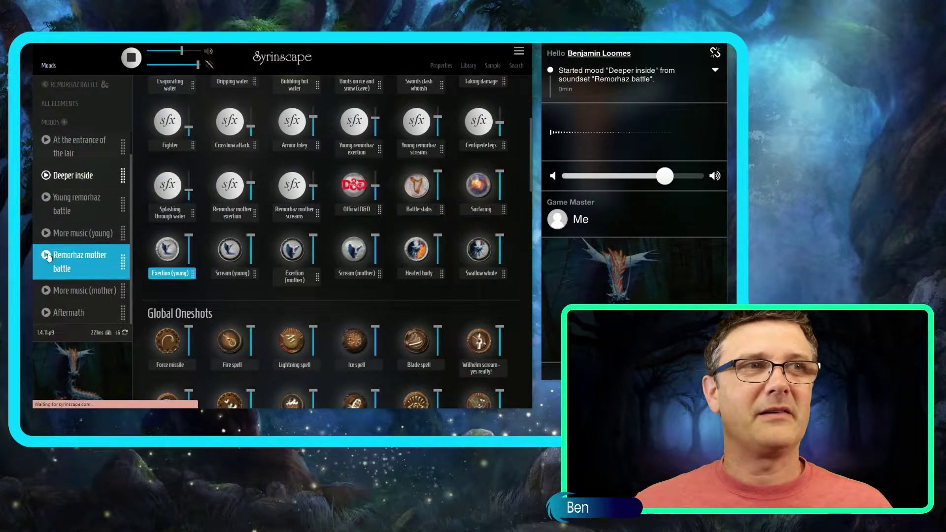
{"action": "left_click", "coordinate": [421, 191]}
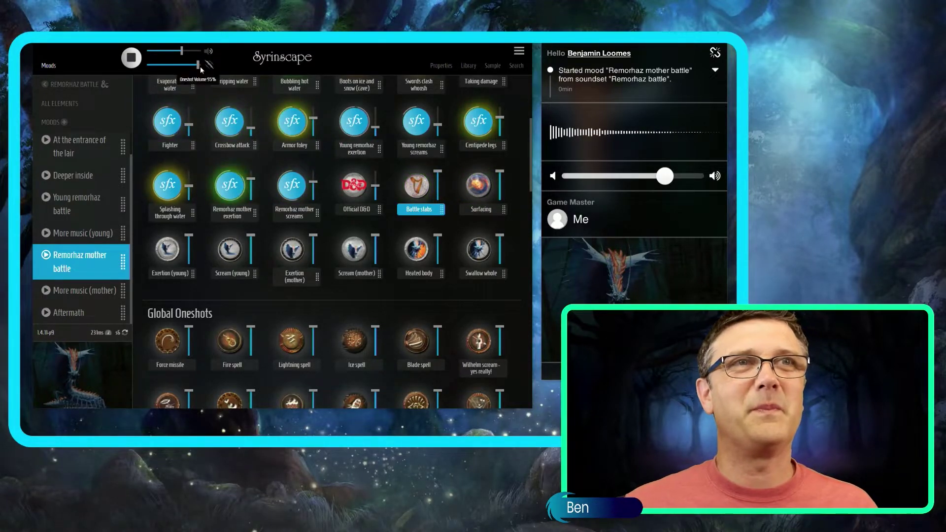
- Fire the Exertion (mother) and Scream (mother) oneshots, then Swallow whole, and show its properties
{"action": "left_click", "coordinate": [292, 255]}
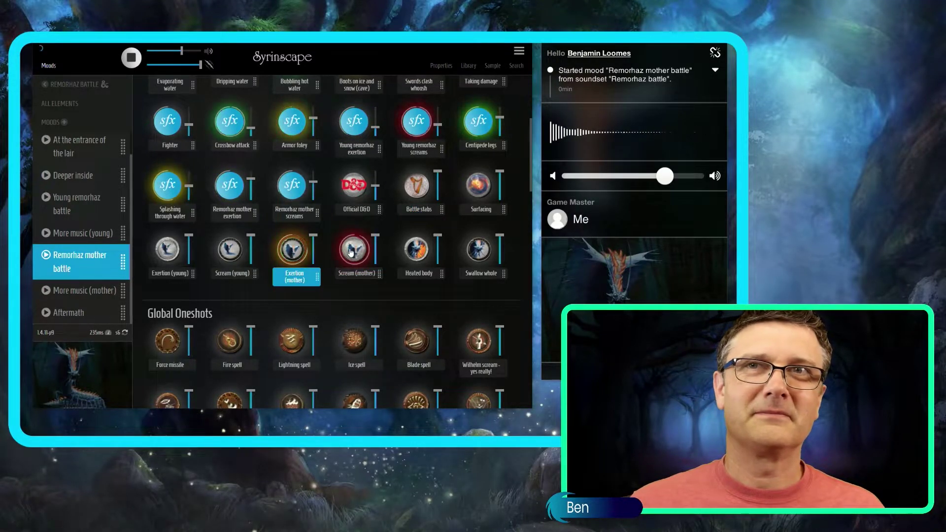
{"action": "left_click", "coordinate": [349, 255]}
{"action": "left_click", "coordinate": [298, 254]}
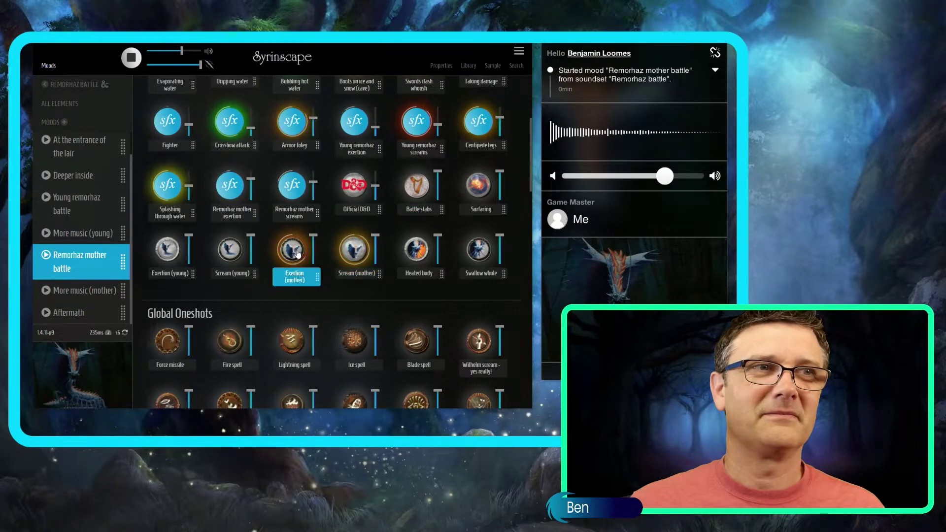
{"action": "left_click", "coordinate": [347, 255]}
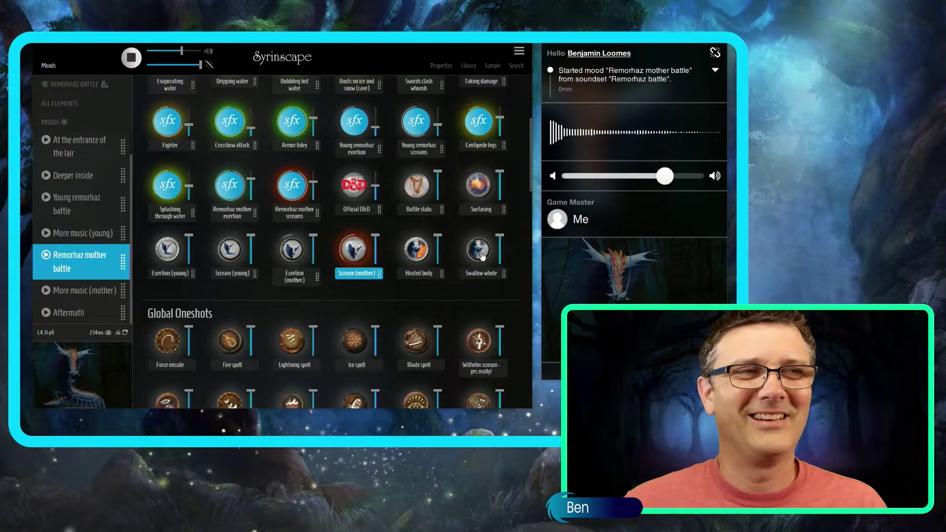
{"action": "left_click", "coordinate": [482, 256]}
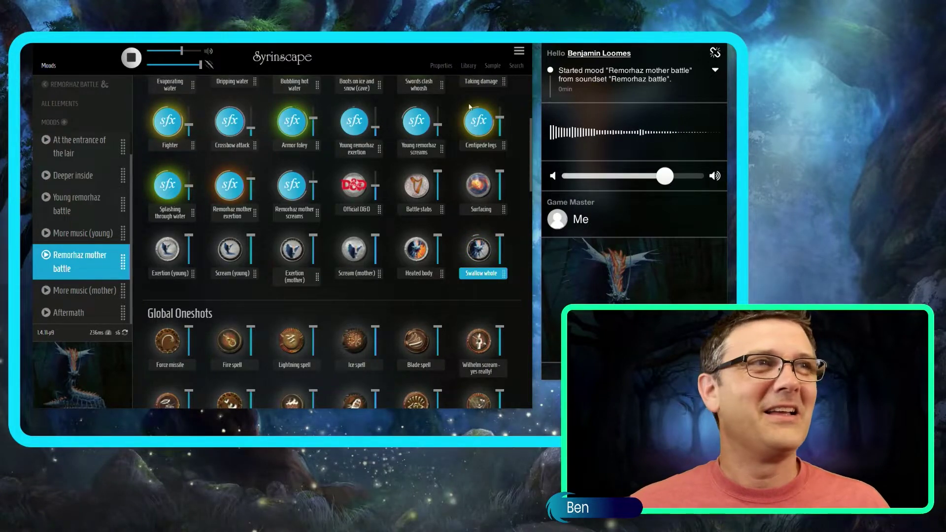
{"action": "left_click", "coordinate": [440, 65]}
- Expand and collapse the element playlist, then close the Properties inspector
{"action": "left_click", "coordinate": [438, 161]}
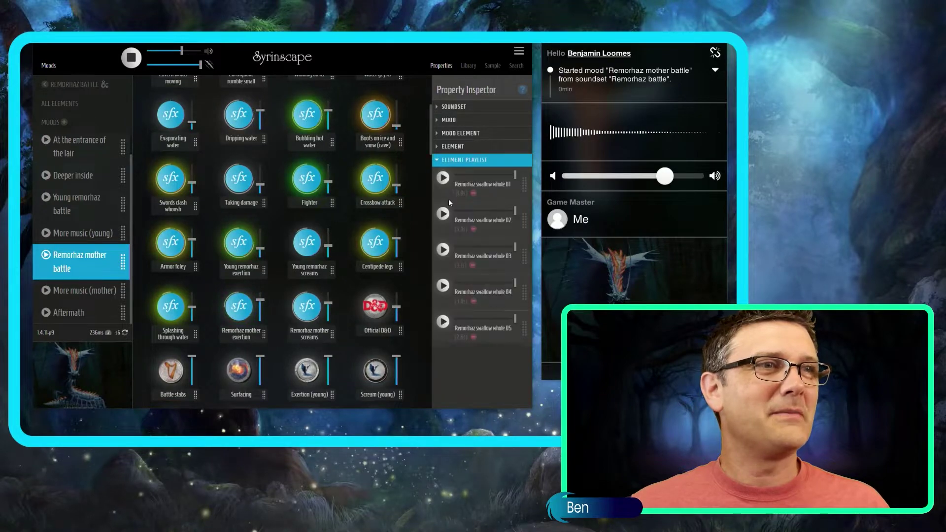
{"action": "left_click", "coordinate": [464, 159]}
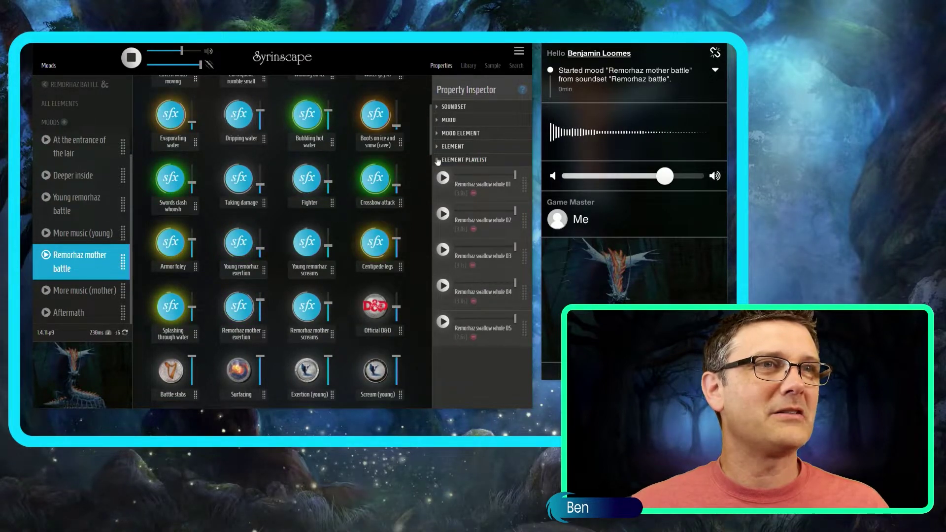
{"action": "scroll", "coordinate": [402, 183], "scroll_direction": "up", "scroll_amount": 3}
{"action": "scroll", "coordinate": [402, 183], "scroll_direction": "down", "scroll_amount": 10}
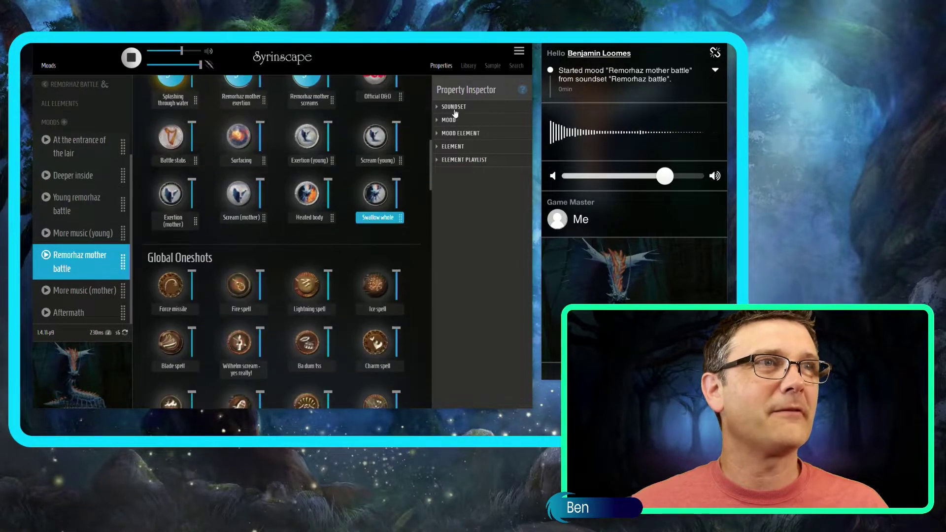
{"action": "left_click", "coordinate": [441, 65]}
- Fire Swallow whole twice more, then start the More music (mother) mood
{"action": "scroll", "coordinate": [453, 148], "scroll_direction": "up", "scroll_amount": 5}
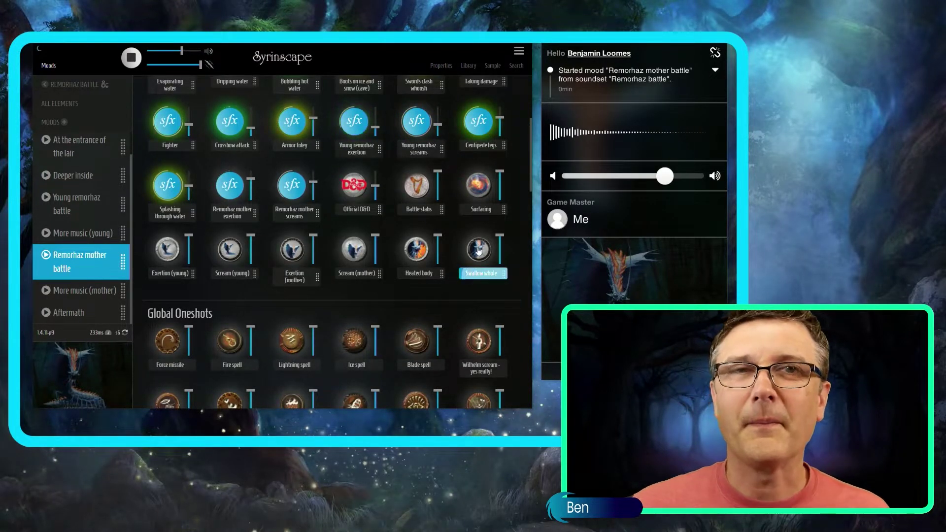
{"action": "left_click", "coordinate": [479, 249]}
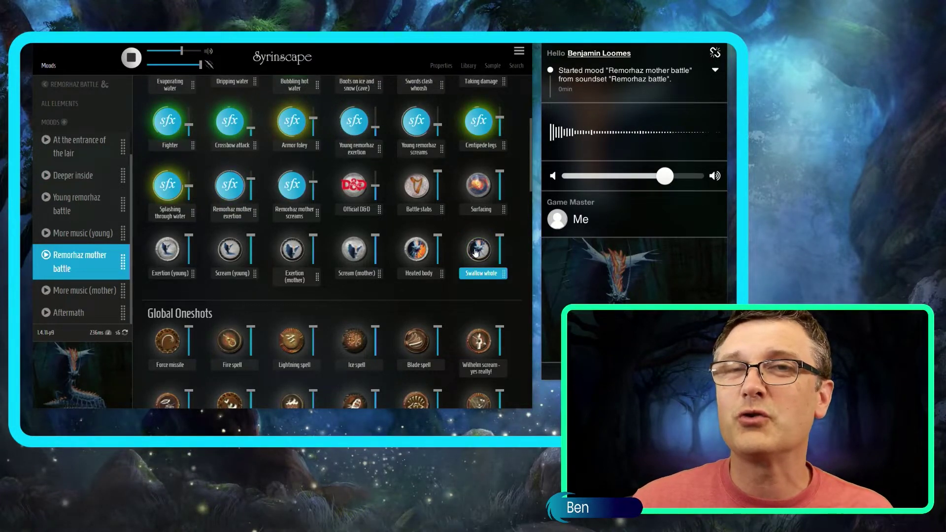
{"action": "left_click", "coordinate": [475, 253]}
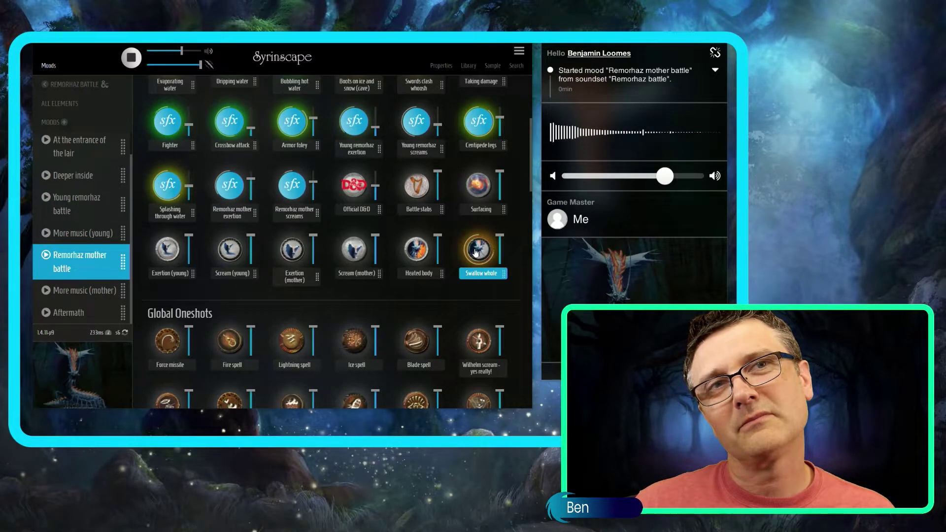
{"action": "left_click", "coordinate": [46, 292]}
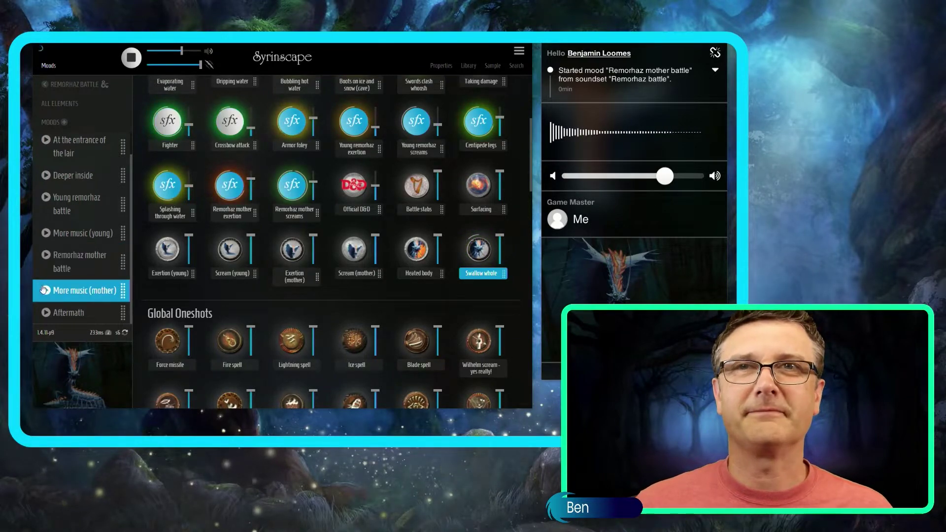
- Fire the Swallow whole one-shot in the More music (mother) mood
{"action": "scroll", "coordinate": [393, 190], "scroll_direction": "up", "scroll_amount": 4}
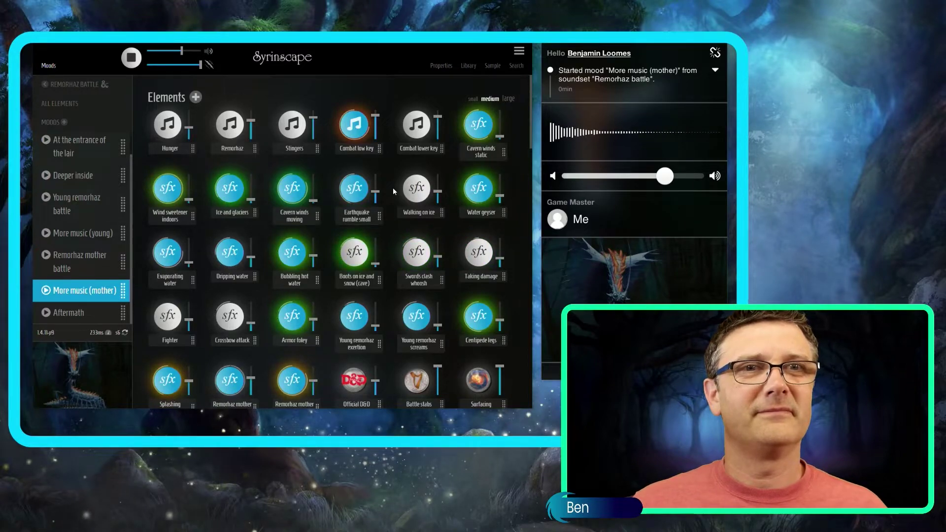
{"action": "scroll", "coordinate": [394, 191], "scroll_direction": "down", "scroll_amount": 5}
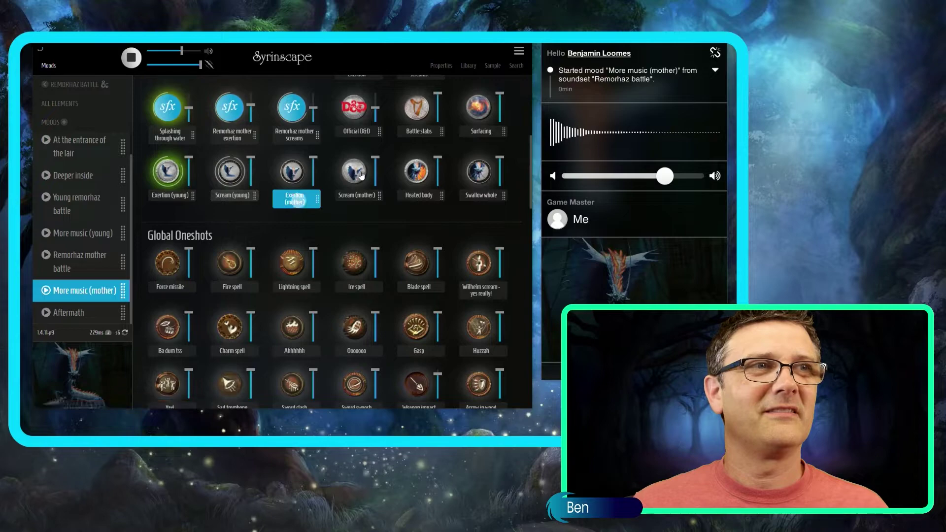
{"action": "left_click", "coordinate": [481, 174]}
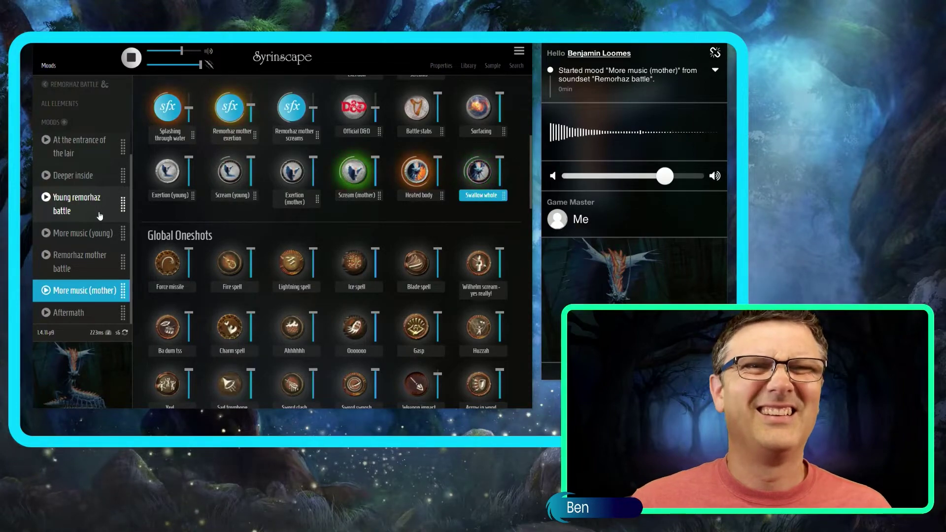
- Switch the music to Combat lower key and fire the Battle stabs one-shot
{"action": "scroll", "coordinate": [318, 248], "scroll_direction": "up", "scroll_amount": 5}
{"action": "scroll", "coordinate": [317, 247], "scroll_direction": "up", "scroll_amount": 1}
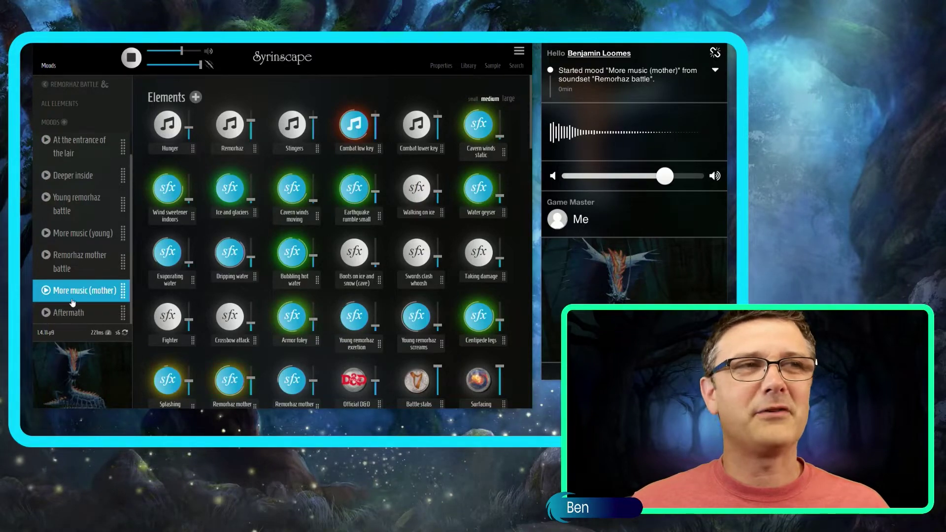
{"action": "mouse_move", "coordinate": [376, 138]}
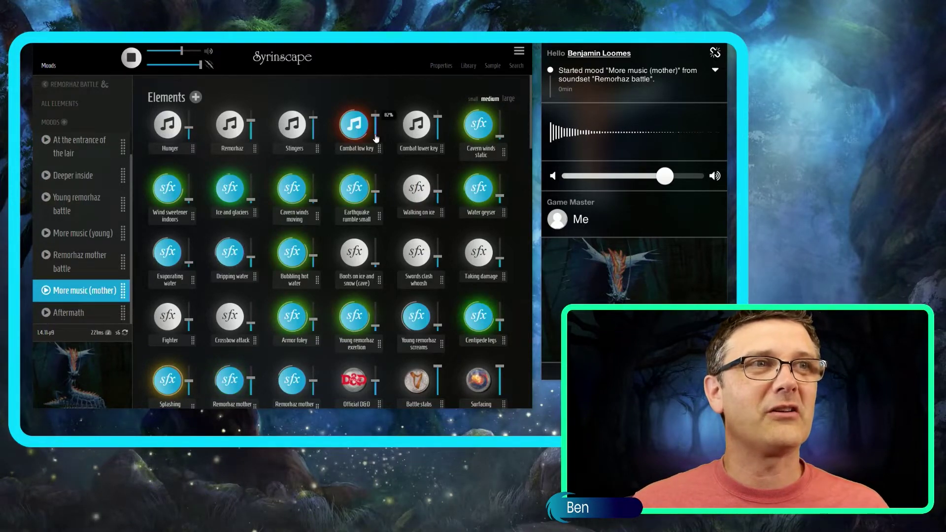
{"action": "left_click", "coordinate": [409, 127]}
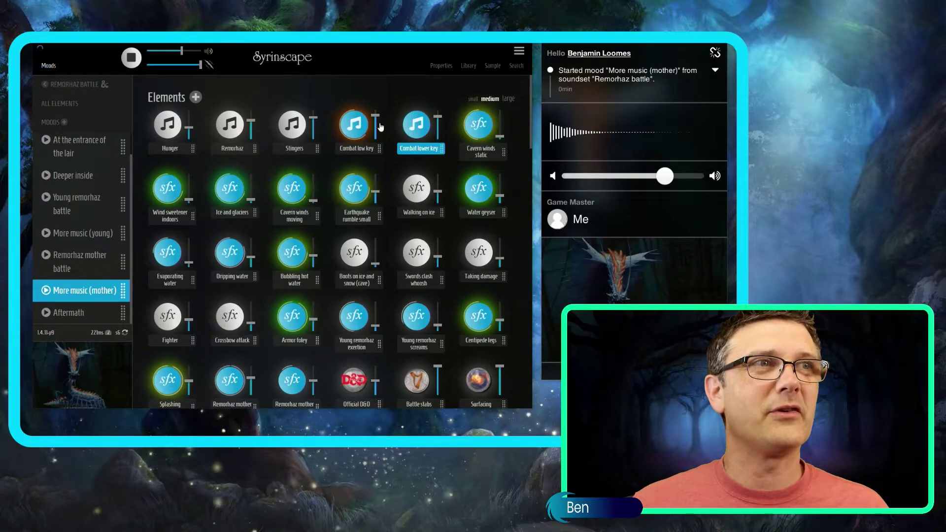
{"action": "mouse_move", "coordinate": [442, 113]}
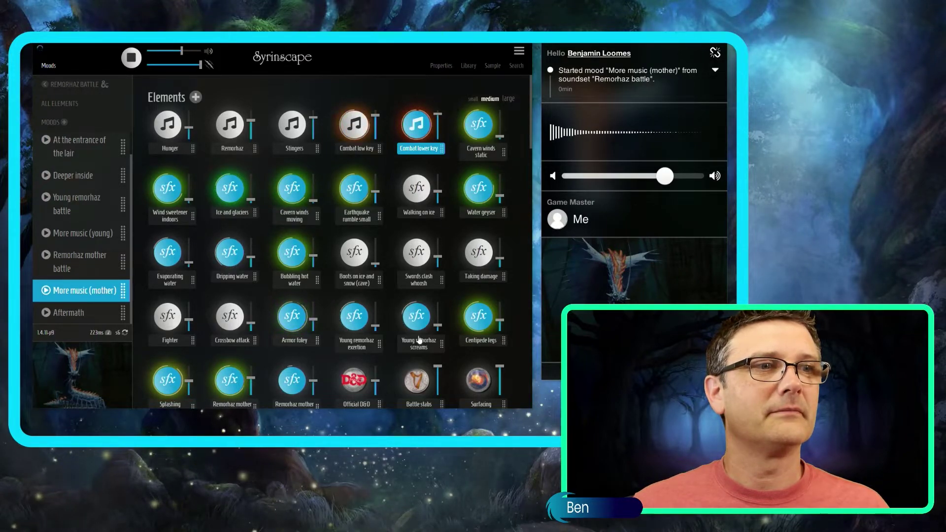
{"action": "left_click", "coordinate": [420, 383]}
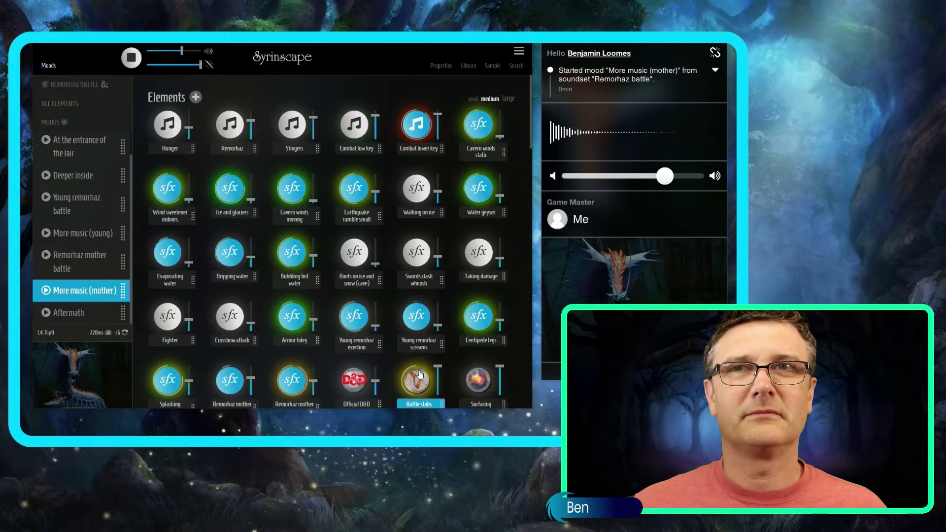
- Show Combat lower key's element playlist and browse its Avalanche combat music tracks
{"action": "left_click", "coordinate": [441, 67]}
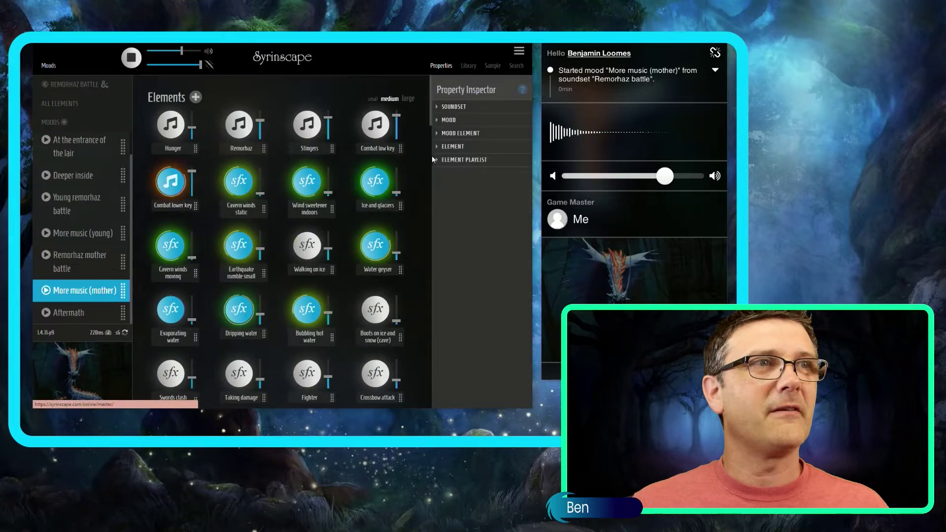
{"action": "left_click", "coordinate": [434, 160]}
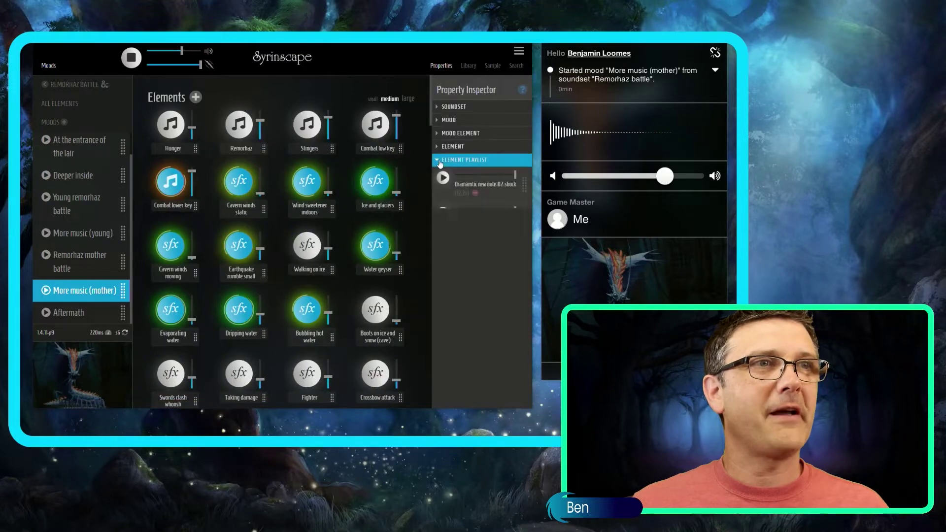
{"action": "left_click", "coordinate": [176, 186]}
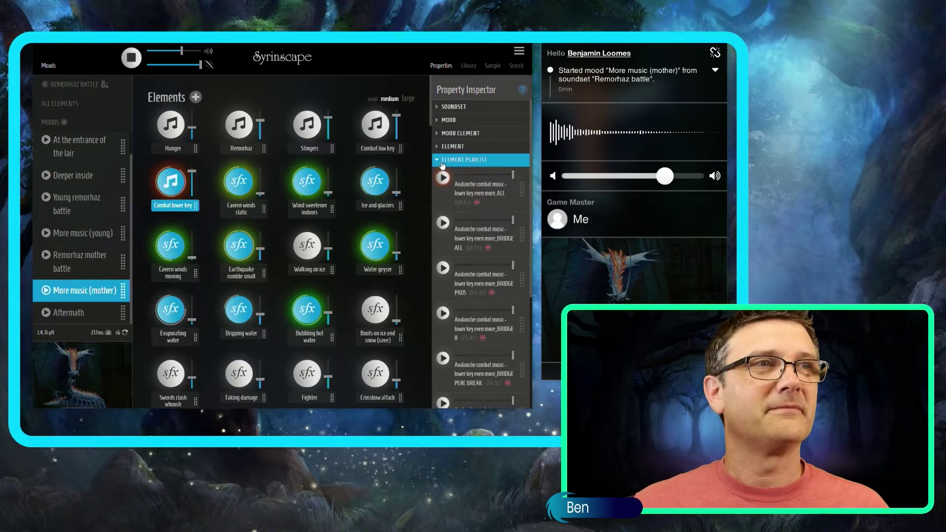
{"action": "scroll", "coordinate": [489, 285], "scroll_direction": "down", "scroll_amount": 4}
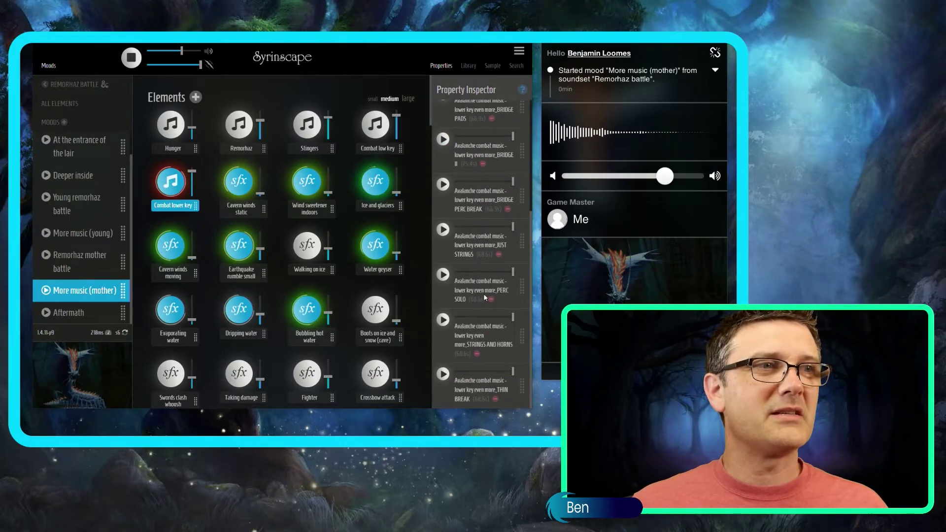
{"action": "scroll", "coordinate": [494, 316], "scroll_direction": "up", "scroll_amount": 4}
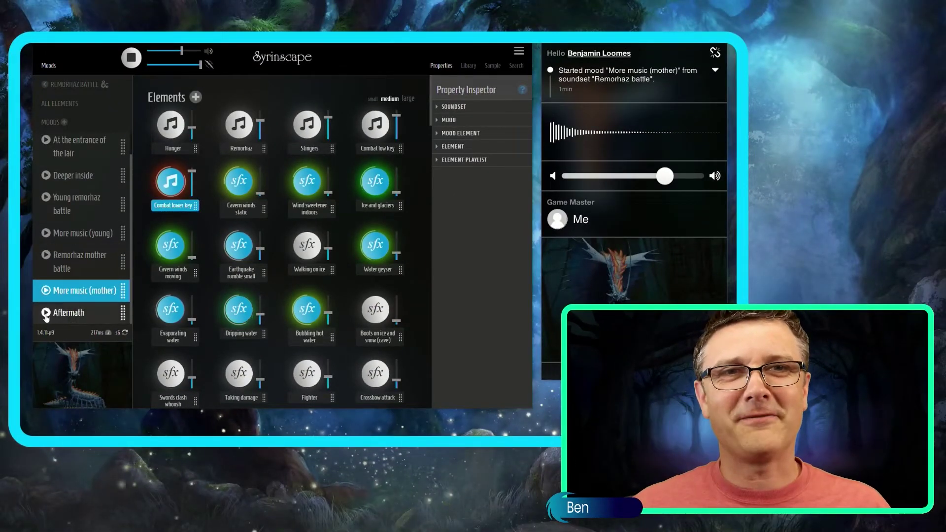
- Start the Aftermath mood and scroll through its cavern wind, ice and water elements
{"action": "left_click", "coordinate": [48, 313]}
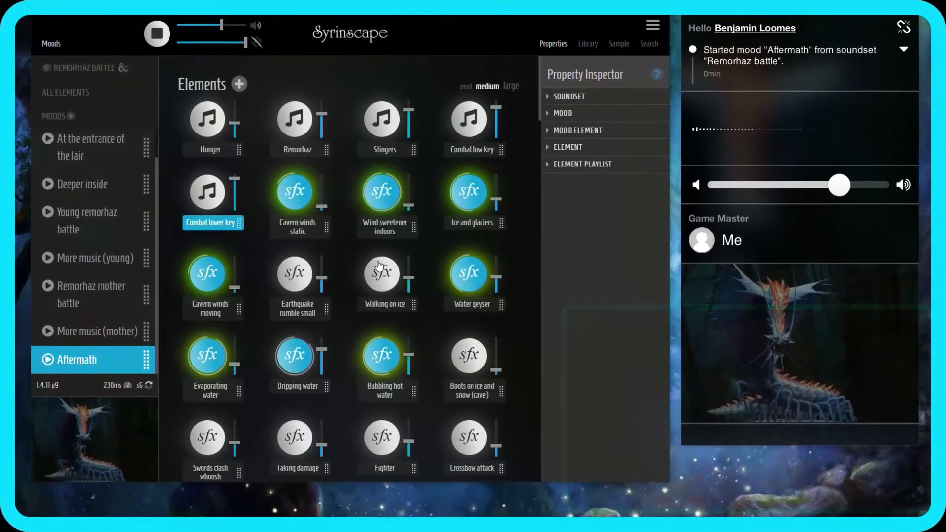
{"action": "scroll", "coordinate": [392, 272], "scroll_direction": "down", "scroll_amount": 10}
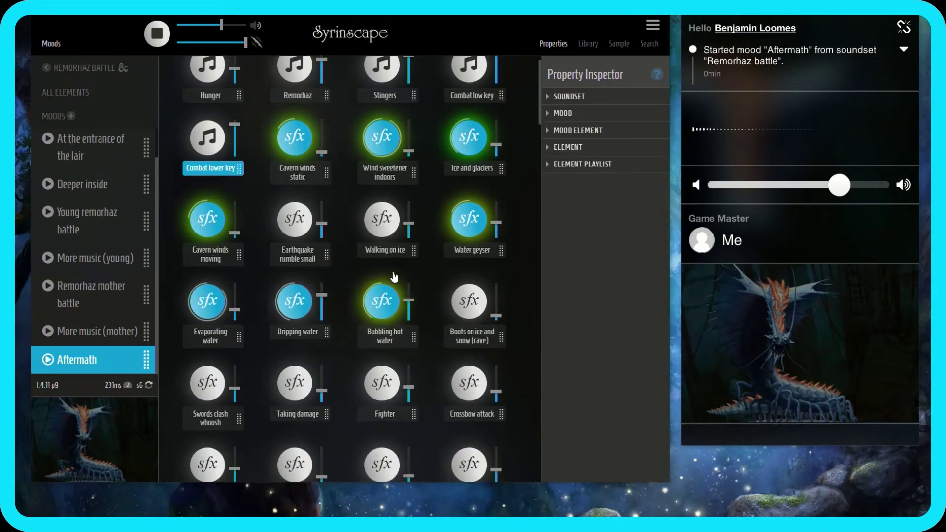